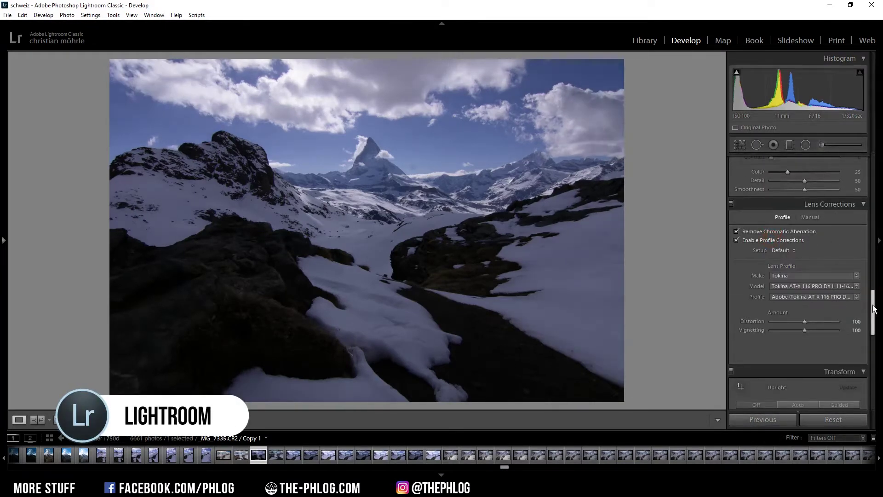
In the basic adjustments, set Shadows to +61, Texture to +12, Clarity to +16 and Vibrance to −26.
{"action": "left_click_drag", "start_coordinate": [871, 308], "coordinate": [873, 166]}
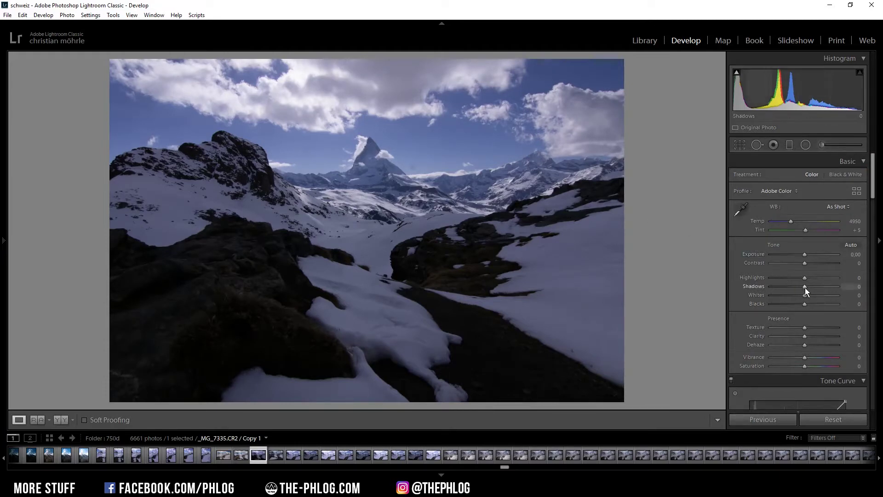
{"action": "left_click_drag", "start_coordinate": [805, 288], "coordinate": [825, 288]}
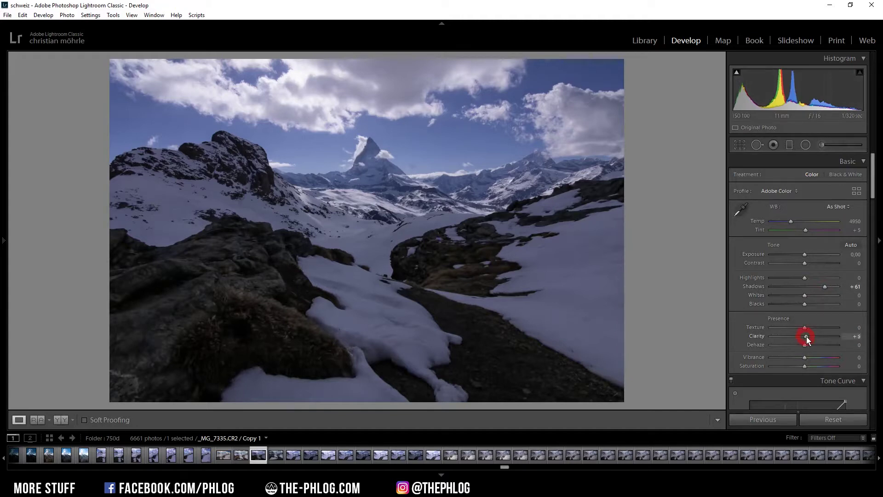
{"action": "left_click_drag", "start_coordinate": [807, 337], "coordinate": [808, 337]}
{"action": "left_click_drag", "start_coordinate": [809, 338], "coordinate": [810, 338]}
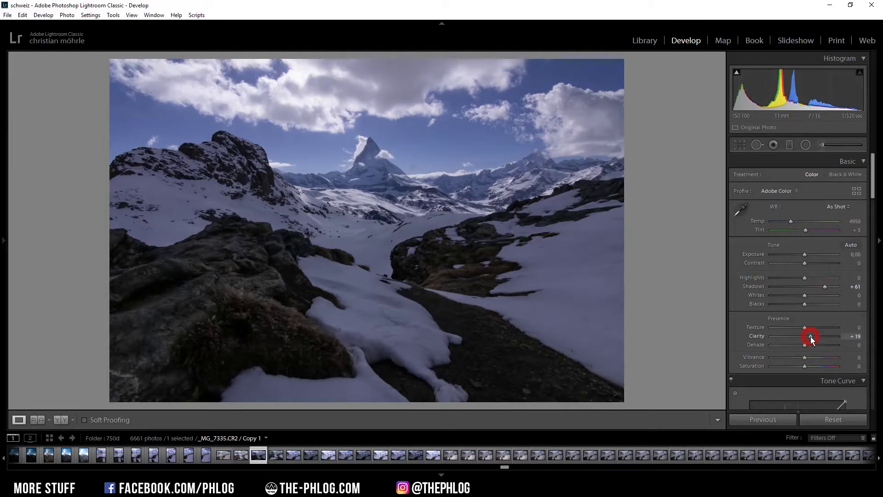
{"action": "left_click_drag", "start_coordinate": [809, 336], "coordinate": [810, 335]}
{"action": "left_click_drag", "start_coordinate": [804, 357], "coordinate": [795, 357]}
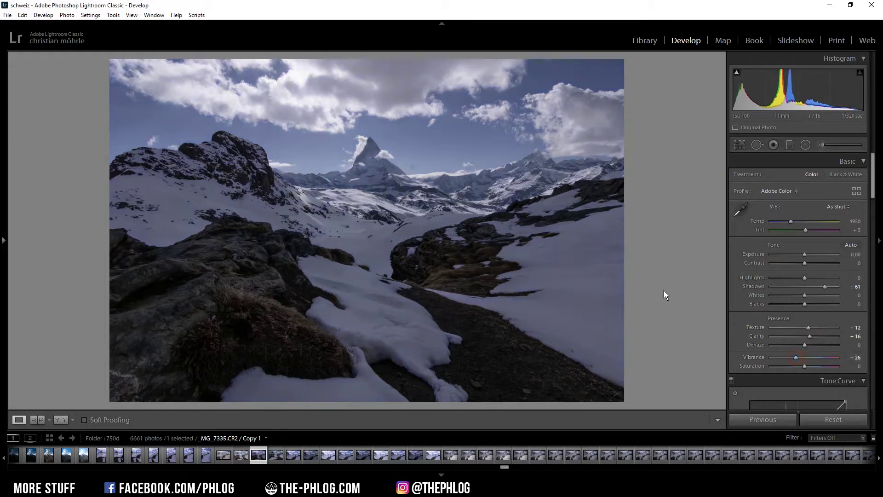
Set Whites to 100 on the graduated filter placed at the snowy valley below the distant peak.
{"action": "left_click", "coordinate": [789, 145]}
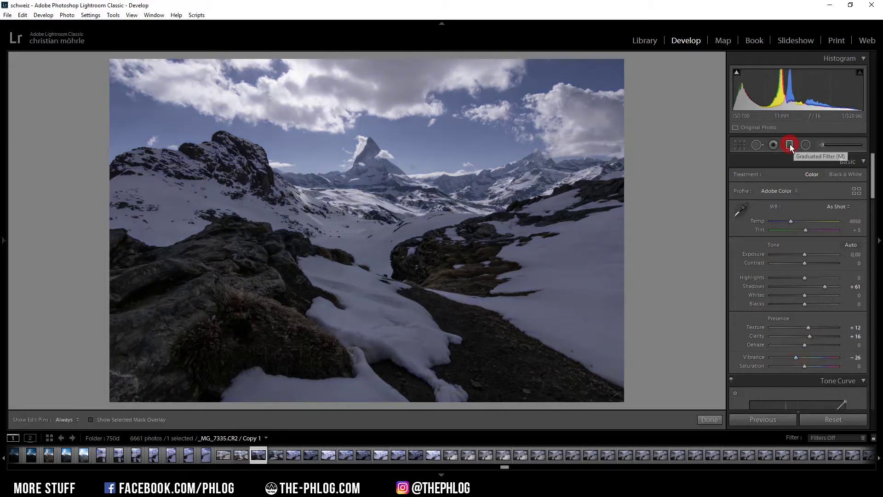
{"action": "left_click", "coordinate": [384, 205]}
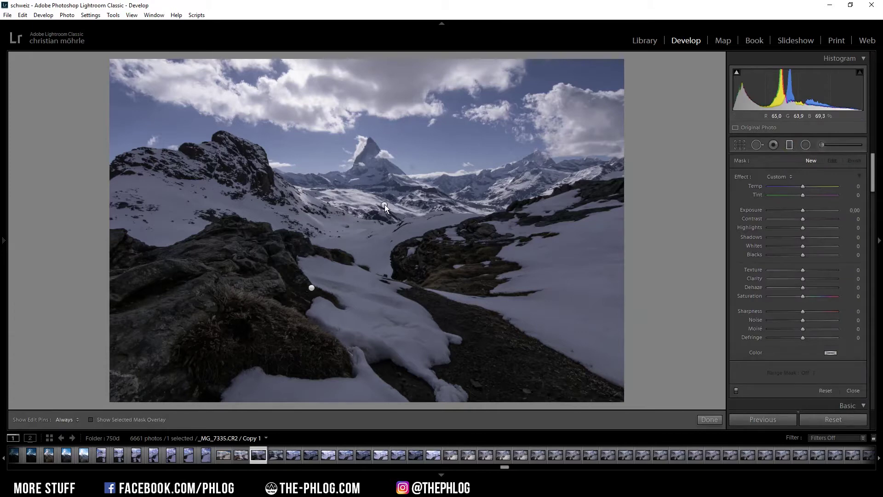
{"action": "left_click", "coordinate": [385, 206]}
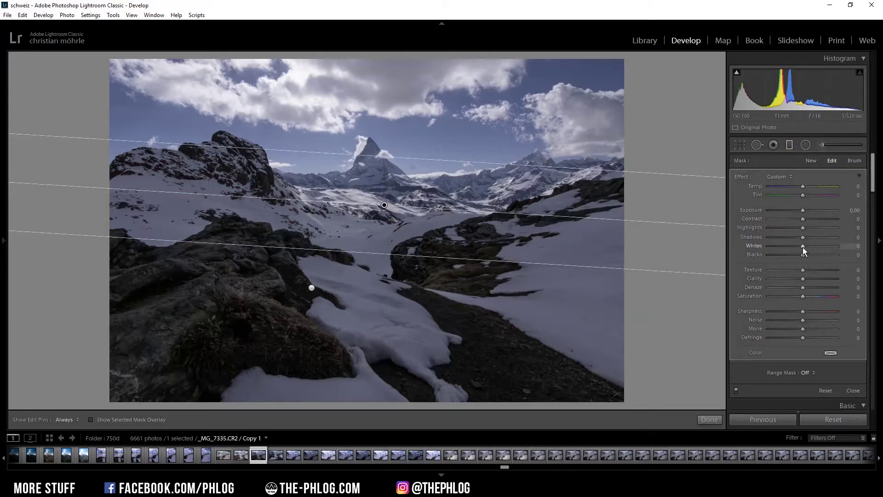
{"action": "left_click_drag", "start_coordinate": [804, 247], "coordinate": [868, 247]}
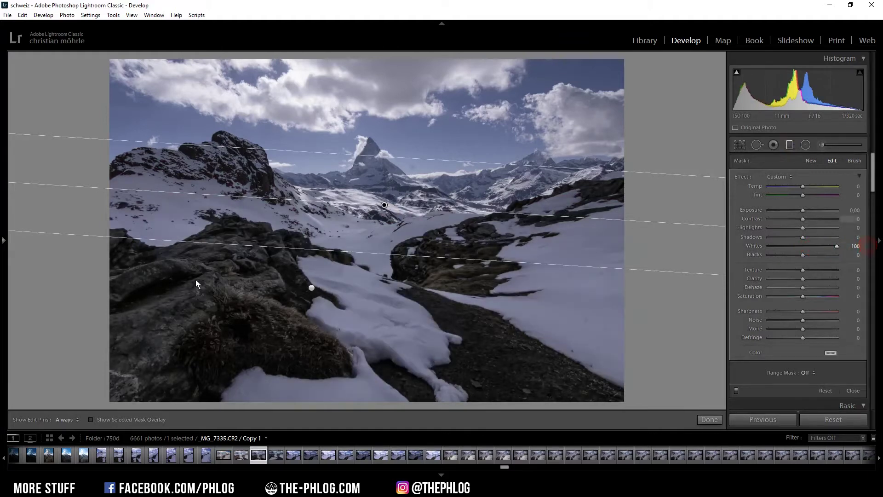
Increase Texture on the graduated filter covering the foreground and finish the graduated filter editing.
{"action": "left_click", "coordinate": [312, 288]}
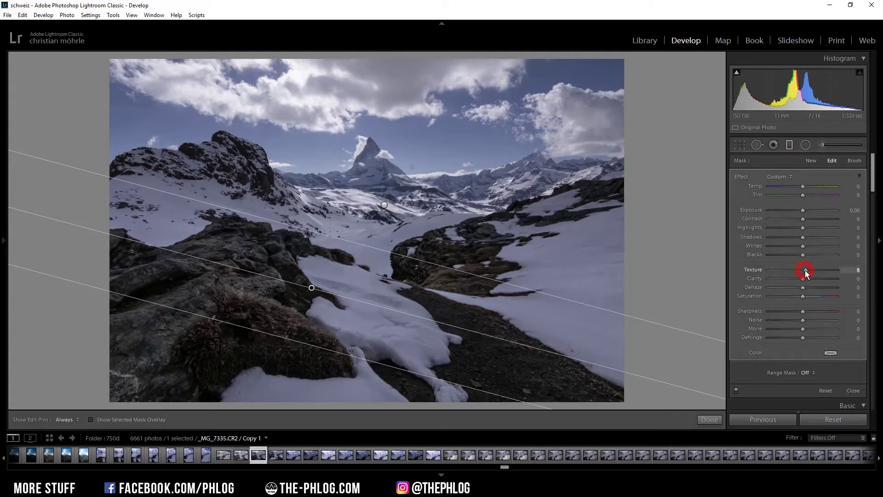
{"action": "left_click_drag", "start_coordinate": [805, 270], "coordinate": [827, 271]}
{"action": "left_click", "coordinate": [791, 145]}
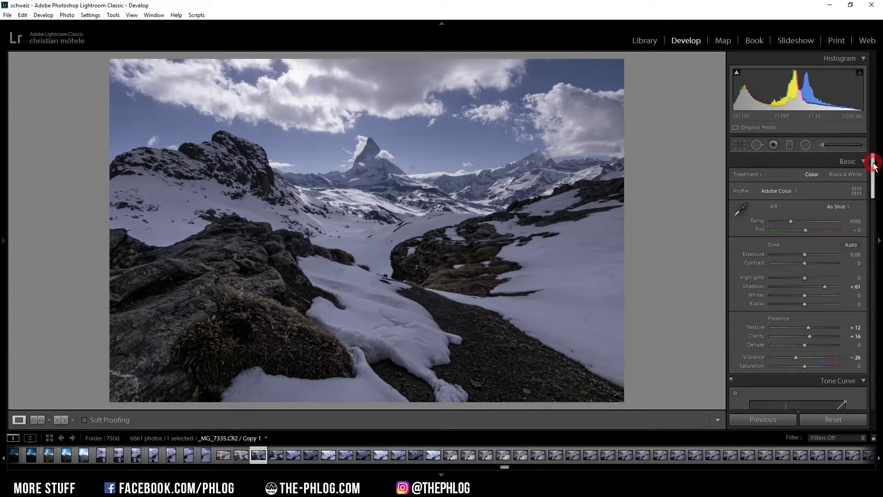
Set the HSL saturation of Yellow to −100, Orange to +100 and Blue to −46.
{"action": "left_click_drag", "start_coordinate": [872, 164], "coordinate": [871, 203]}
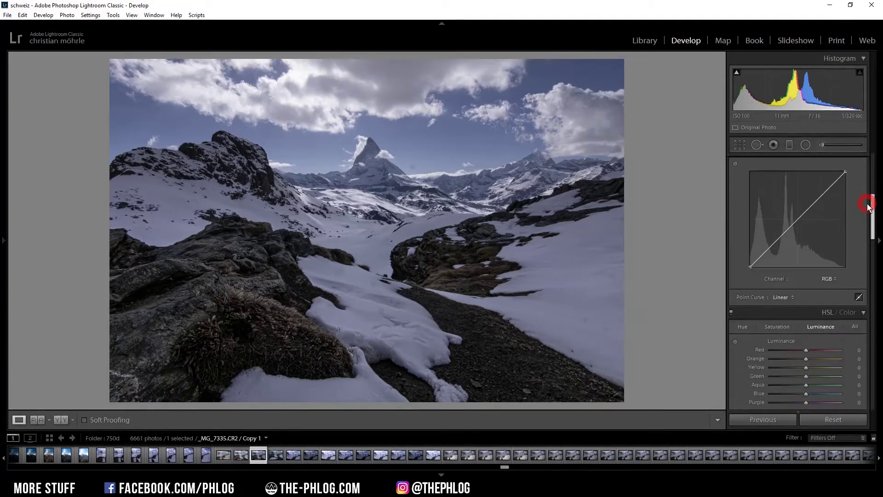
{"action": "left_click", "coordinate": [782, 218]}
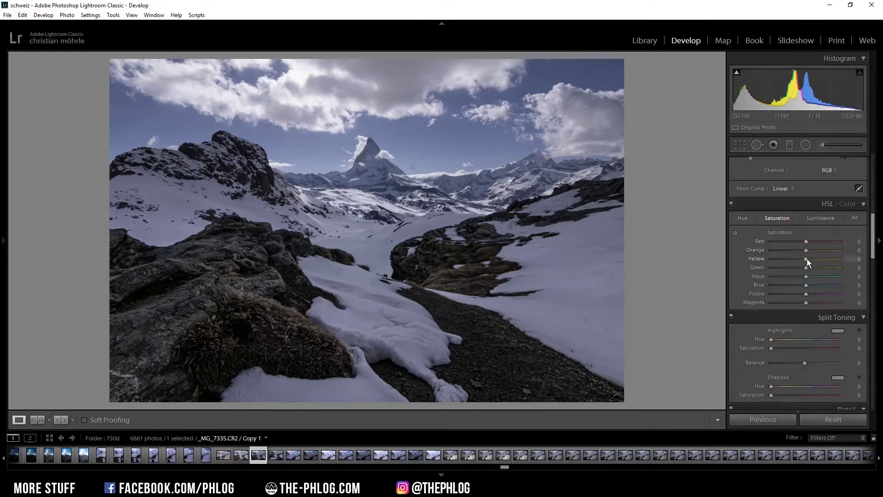
{"action": "left_click_drag", "start_coordinate": [808, 259], "coordinate": [760, 259]}
{"action": "left_click_drag", "start_coordinate": [806, 252], "coordinate": [874, 252]}
{"action": "left_click_drag", "start_coordinate": [803, 286], "coordinate": [788, 286]}
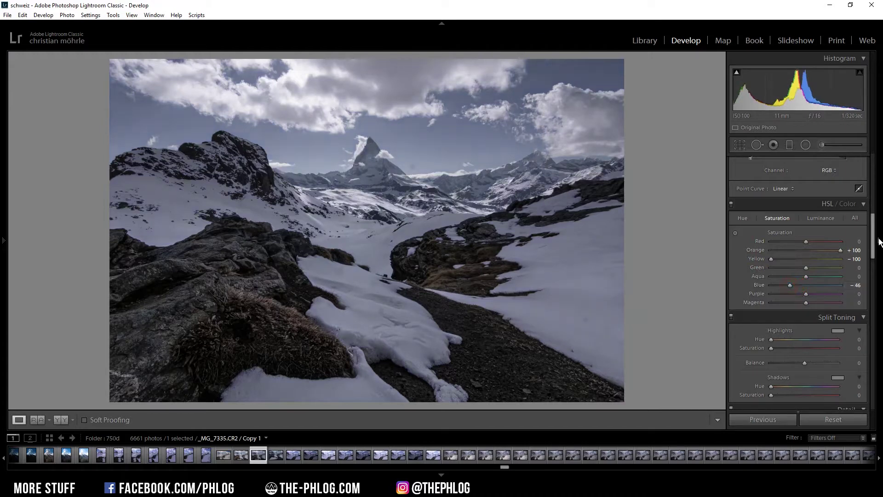
Split-tone the shadows with a blue tint, using Hue 233 and Saturation 7.
{"action": "left_click_drag", "start_coordinate": [872, 229], "coordinate": [871, 246]}
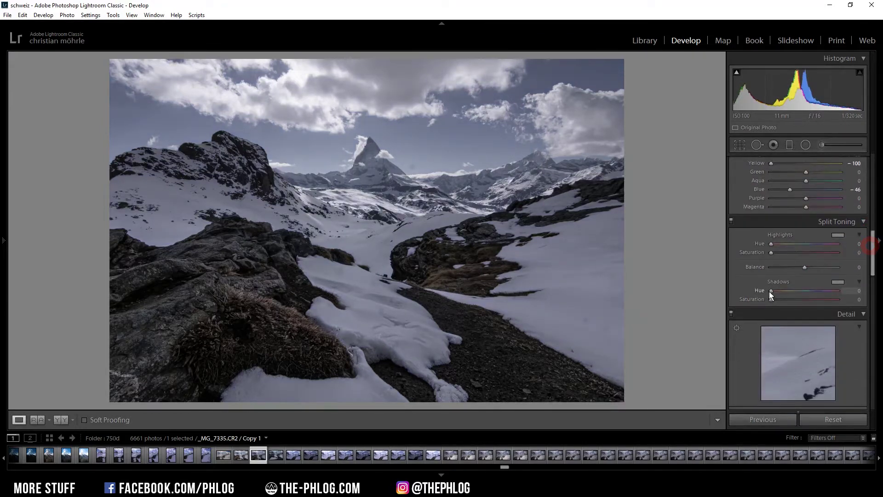
{"action": "left_click_drag", "start_coordinate": [771, 291], "coordinate": [811, 292]}
{"action": "left_click", "coordinate": [838, 282]}
{"action": "left_click", "coordinate": [756, 319]}
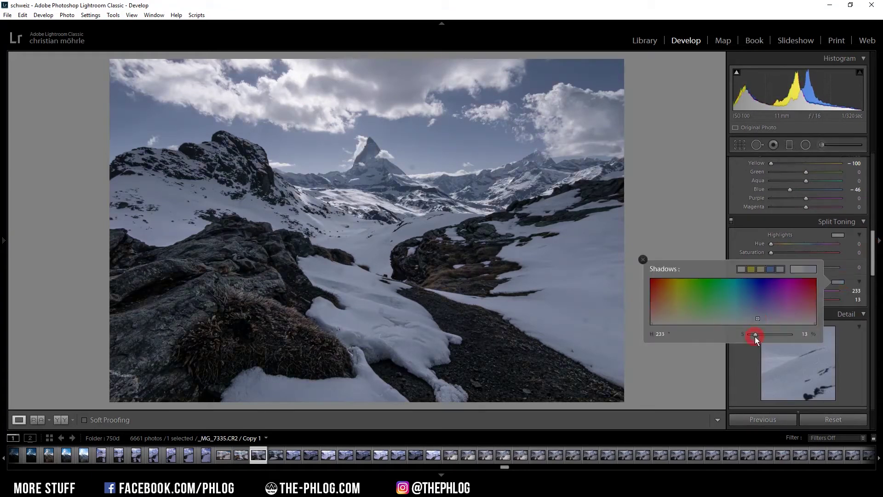
{"action": "left_click_drag", "start_coordinate": [754, 336], "coordinate": [753, 336]}
{"action": "left_click", "coordinate": [735, 243]}
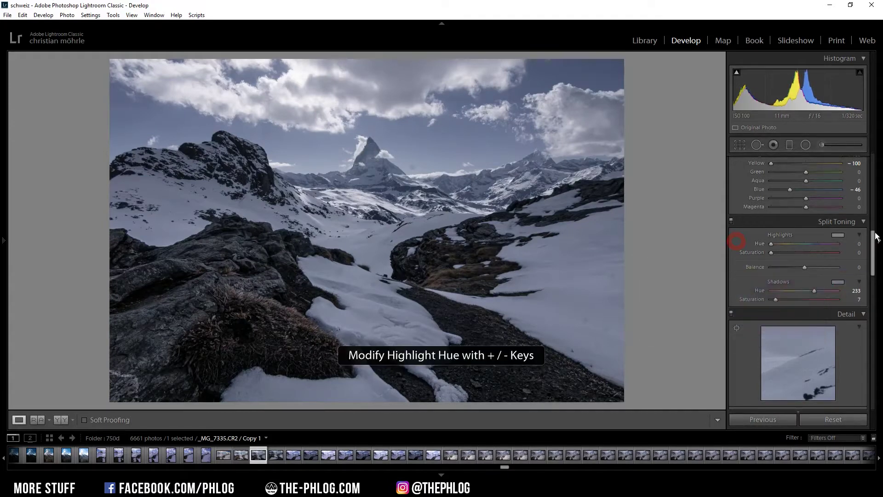
Increase the sharpening amount and restrict it to edges by raising Masking while previewing the mask.
{"action": "left_click_drag", "start_coordinate": [872, 235], "coordinate": [870, 259]}
{"action": "left_click_drag", "start_coordinate": [789, 295], "coordinate": [817, 313]}
{"action": "left_click_drag", "start_coordinate": [771, 320], "coordinate": [821, 323]}
{"action": "key", "text": "alt"}
In the camera calibration, set the Blue Primary Hue to −27 and its Saturation to +66.
{"action": "left_click_drag", "start_coordinate": [873, 318], "coordinate": [869, 392]}
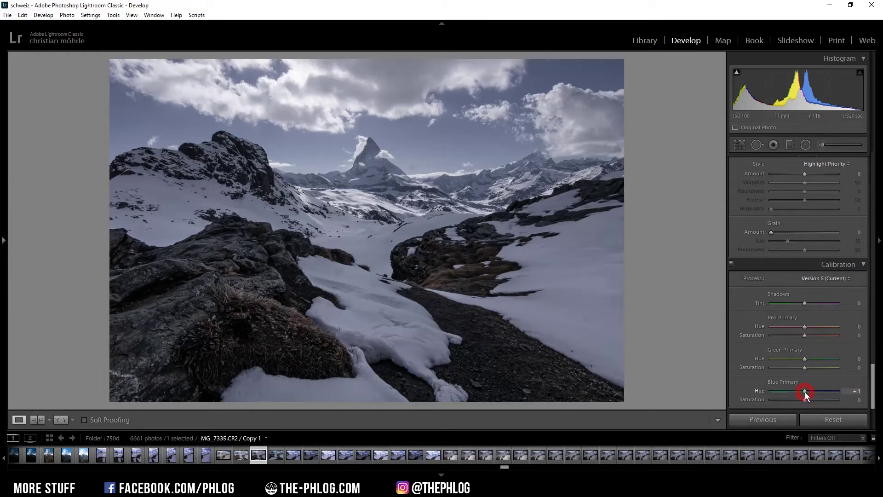
{"action": "left_click_drag", "start_coordinate": [804, 392], "coordinate": [796, 392]}
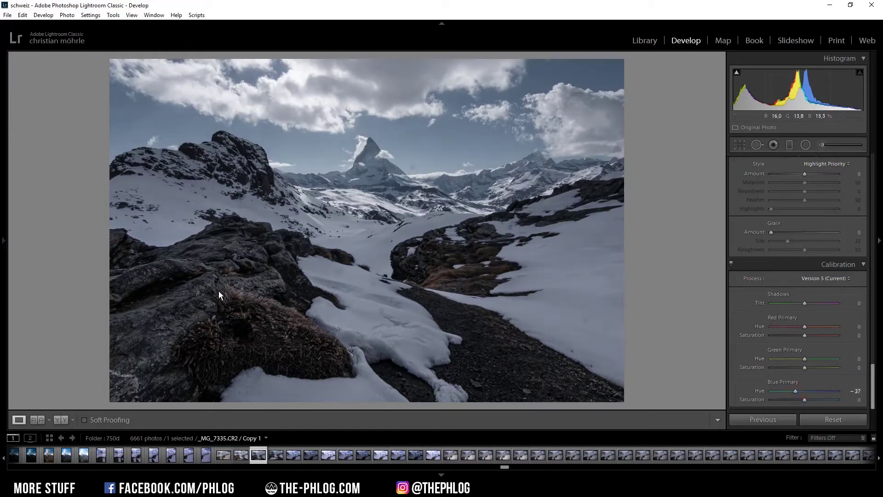
{"action": "left_click", "coordinate": [805, 400]}
{"action": "left_click_drag", "start_coordinate": [805, 401], "coordinate": [825, 401]}
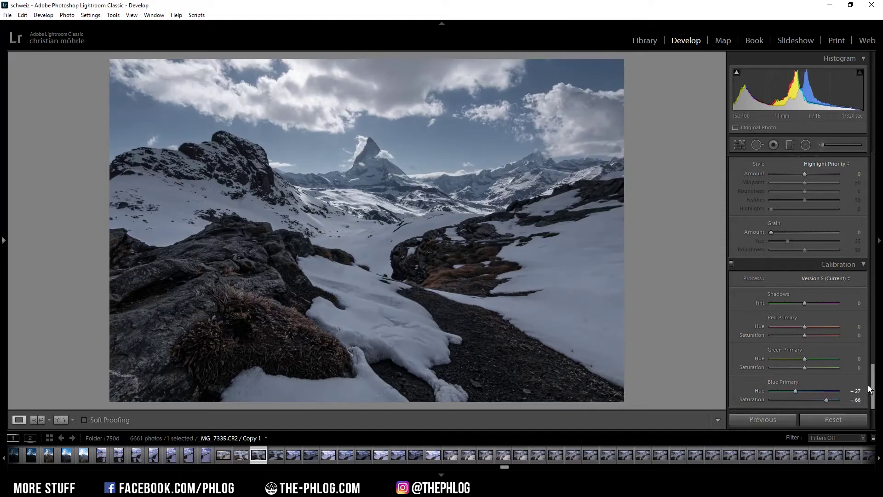
Warm the temperature and raise Clarity on the radial filter covering the foreground grass clump.
{"action": "left_click_drag", "start_coordinate": [871, 387], "coordinate": [872, 170]}
{"action": "left_click", "coordinate": [803, 146]}
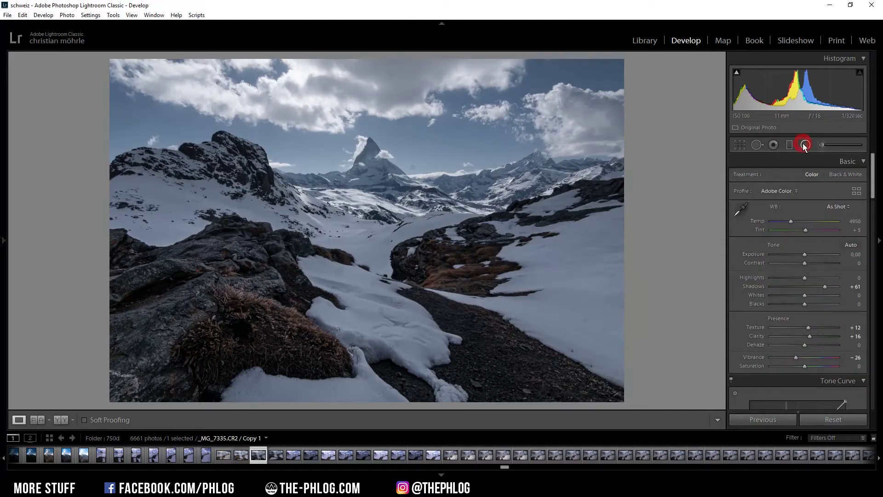
{"action": "left_click", "coordinate": [256, 345]}
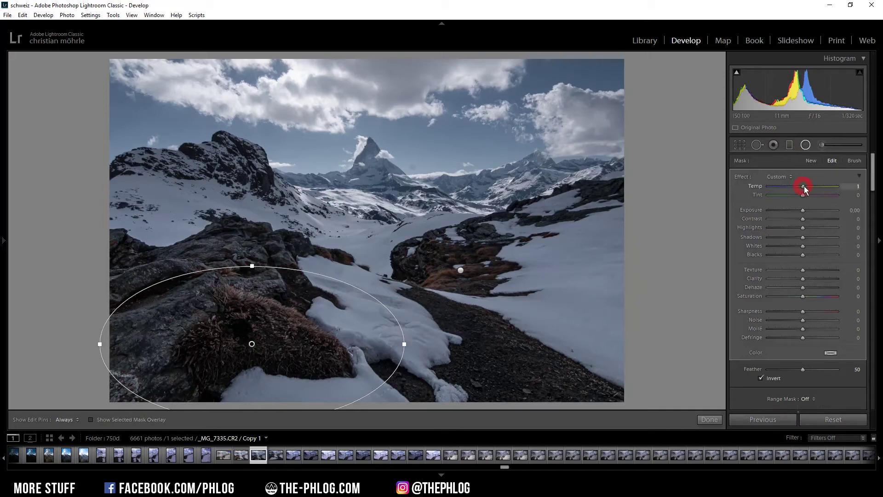
{"action": "left_click_drag", "start_coordinate": [804, 185], "coordinate": [807, 186]}
{"action": "left_click_drag", "start_coordinate": [809, 187], "coordinate": [808, 189]}
{"action": "left_click_drag", "start_coordinate": [809, 280], "coordinate": [811, 278]}
{"action": "left_click_drag", "start_coordinate": [810, 279], "coordinate": [808, 279]}
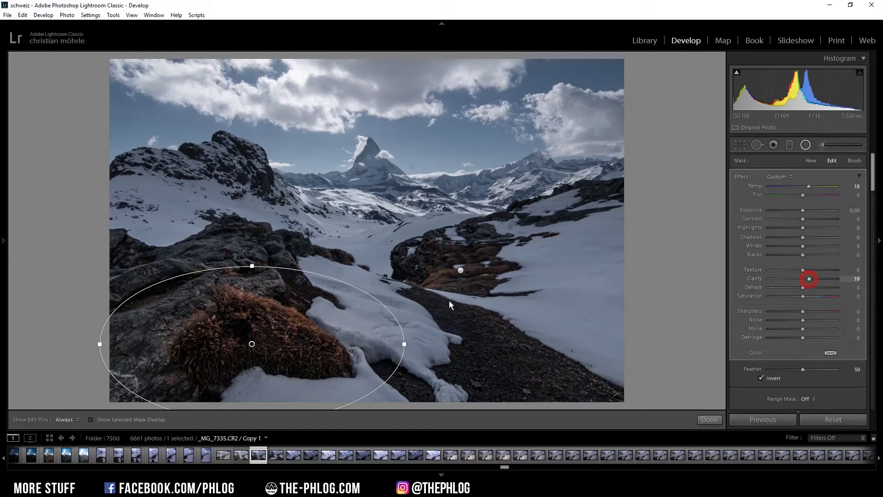
Warm the temperature of the radial filter over the grassy rocks beside the path.
{"action": "left_click", "coordinate": [461, 270]}
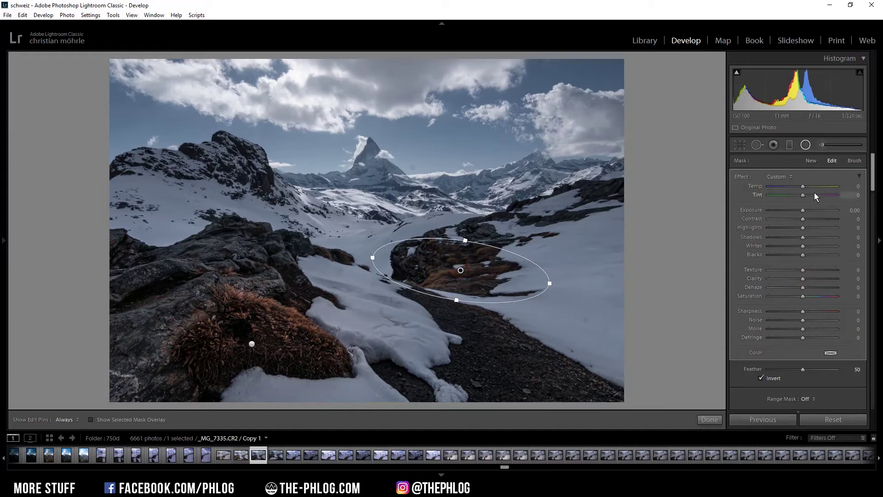
{"action": "left_click_drag", "start_coordinate": [805, 188], "coordinate": [806, 188]}
{"action": "key", "text": "Delete"}
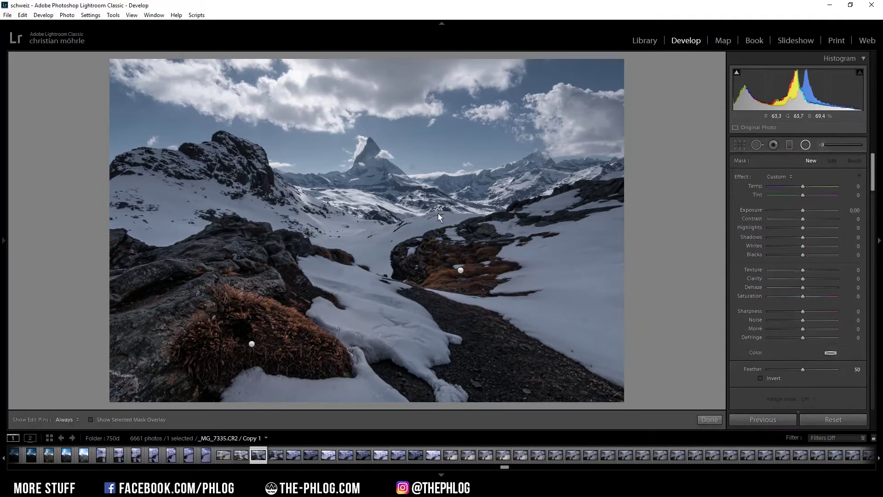
Draw a wide elliptical radial filter over the distant mountains, invert it and set Feather to 100.
{"action": "mouse_move", "coordinate": [366, 193]}
{"action": "left_mouse_down"}
{"action": "mouse_move", "coordinate": [454, 222]}
{"action": "mouse_move", "coordinate": [535, 233]}
{"action": "mouse_move", "coordinate": [389, 191]}
{"action": "mouse_move", "coordinate": [398, 191]}
{"action": "left_mouse_up"}
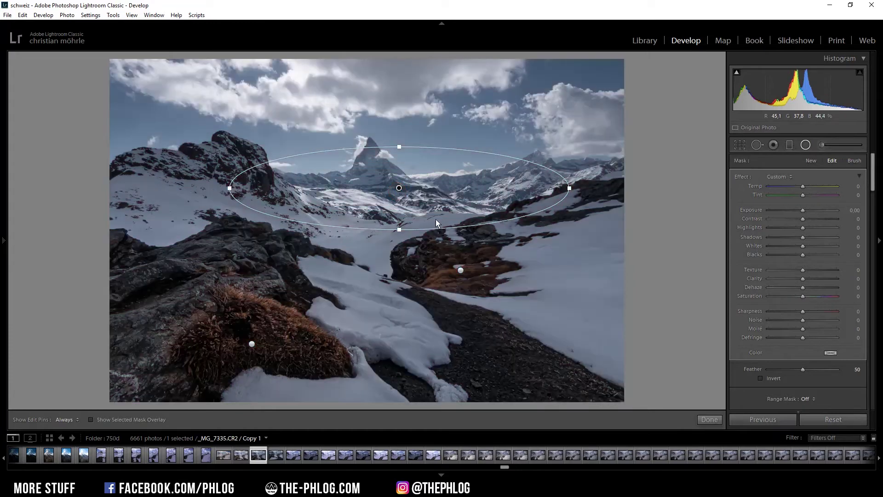
{"action": "left_click", "coordinate": [774, 378]}
{"action": "left_click_drag", "start_coordinate": [803, 368], "coordinate": [868, 371]}
Set Whites to 59 on the mountain radial filter, fine-tune its Exposure and close the filter.
{"action": "left_click_drag", "start_coordinate": [805, 247], "coordinate": [823, 247]}
{"action": "left_click", "coordinate": [803, 209]}
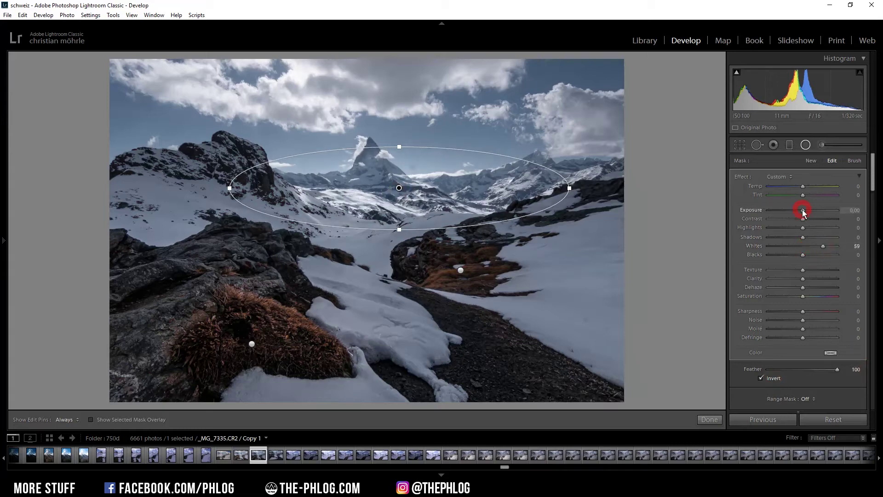
{"action": "left_click", "coordinate": [806, 145]}
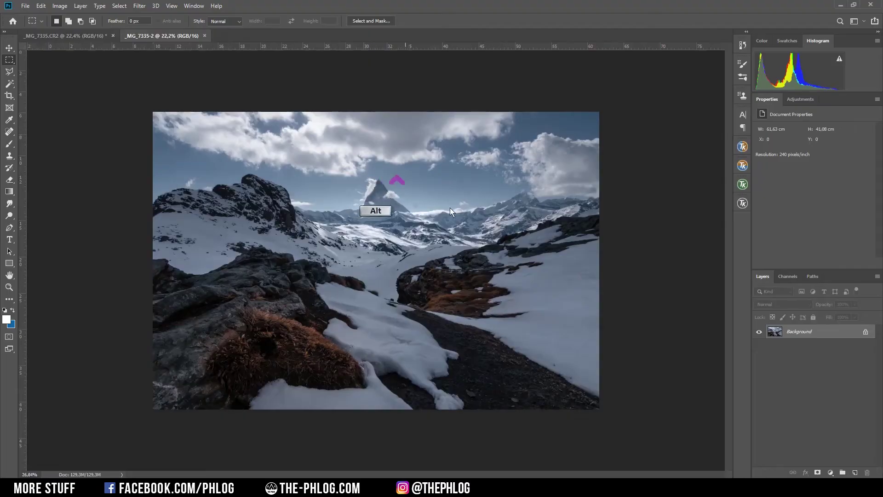
Switch to Photoshop and remove the dark spot in the sky beside the peak with the Spot Healing Brush.
{"action": "scroll", "coordinate": [446, 204], "scroll_direction": "up", "scroll_amount": 2}
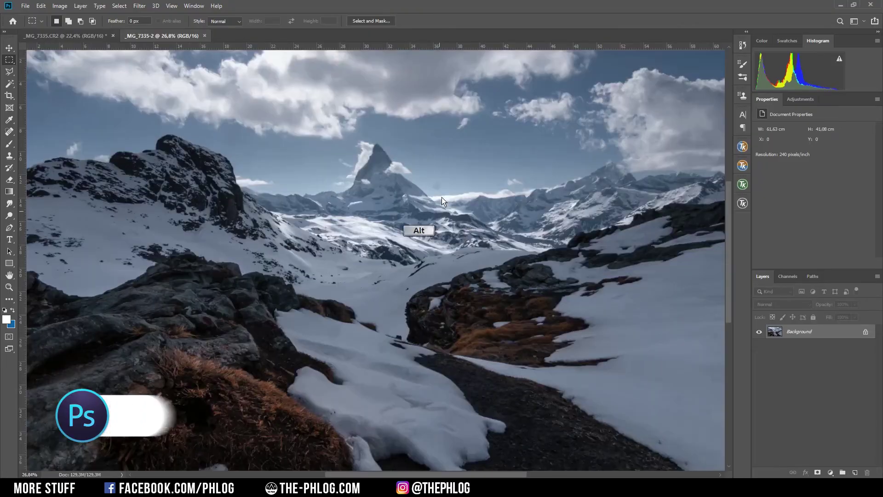
{"action": "scroll", "coordinate": [441, 201], "scroll_direction": "up", "scroll_amount": 5}
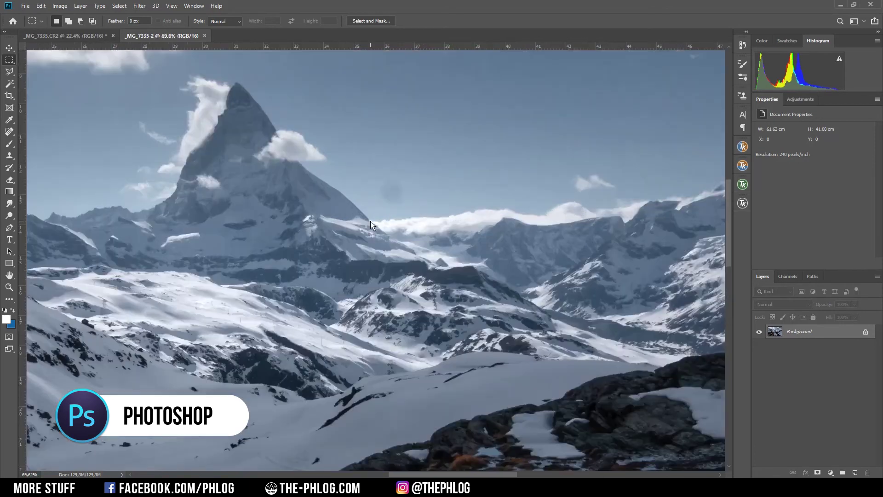
{"action": "left_click", "coordinate": [7, 133]}
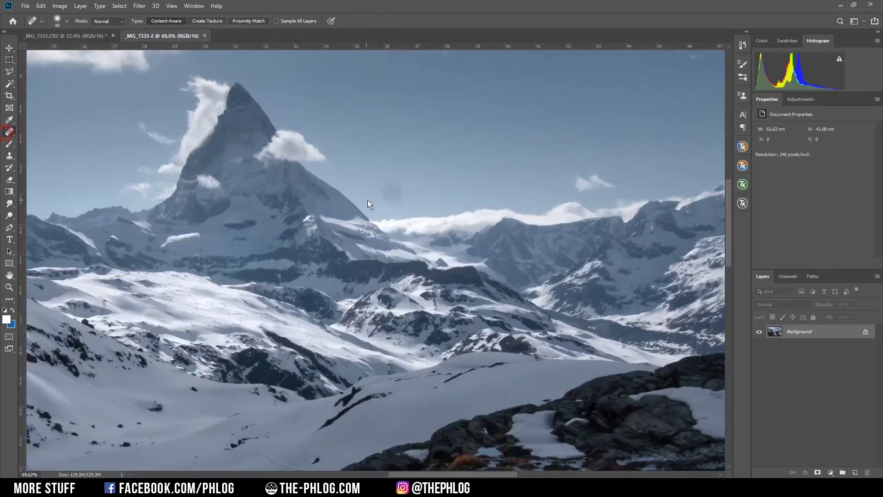
{"action": "mouse_move", "coordinate": [383, 200]}
{"action": "left_mouse_down"}
{"action": "mouse_move", "coordinate": [395, 189]}
{"action": "mouse_move", "coordinate": [388, 294]}
{"action": "mouse_move", "coordinate": [391, 263]}
{"action": "left_mouse_up"}
{"action": "right_click", "coordinate": [386, 193]}
{"action": "key", "text": "Escape"}
{"action": "left_click", "coordinate": [393, 192]}
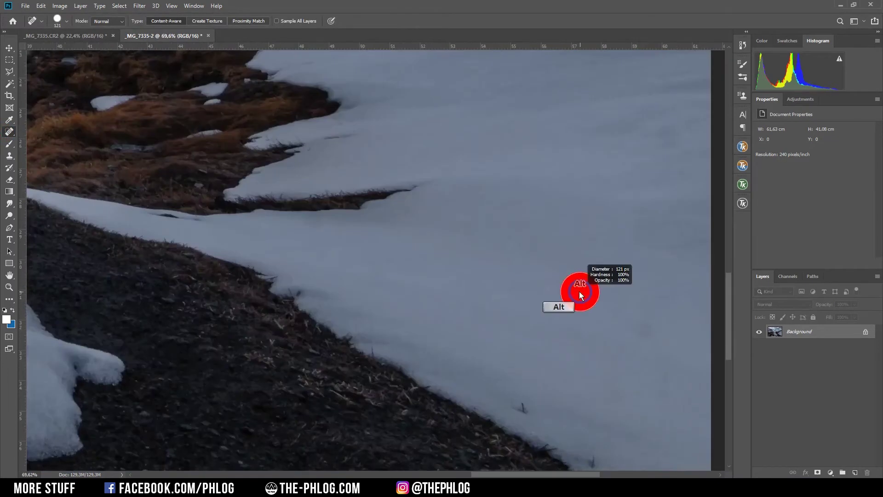
Inspect the photo closely and heal the remaining small blemishes in the landscape with the Spot Healing Brush.
{"action": "left_click", "coordinate": [311, 219]}
{"action": "left_click", "coordinate": [613, 394]}
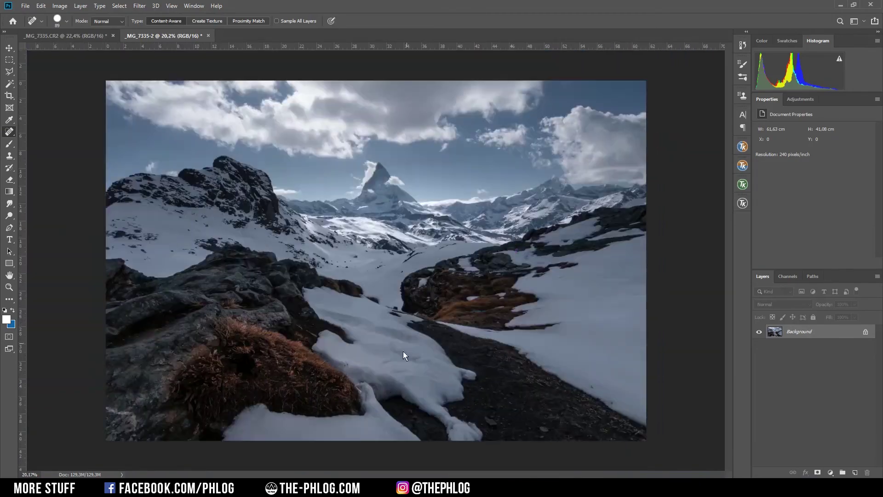
{"action": "scroll", "coordinate": [403, 351], "scroll_direction": "up", "scroll_amount": 13}
{"action": "left_click", "coordinate": [365, 270]}
{"action": "scroll", "coordinate": [372, 288], "scroll_direction": "down", "scroll_amount": 3}
{"action": "scroll", "coordinate": [257, 184], "scroll_direction": "up", "scroll_amount": 5}
{"action": "left_click", "coordinate": [282, 203]}
{"action": "scroll", "coordinate": [396, 219], "scroll_direction": "down", "scroll_amount": 3}
{"action": "left_click", "coordinate": [312, 206]}
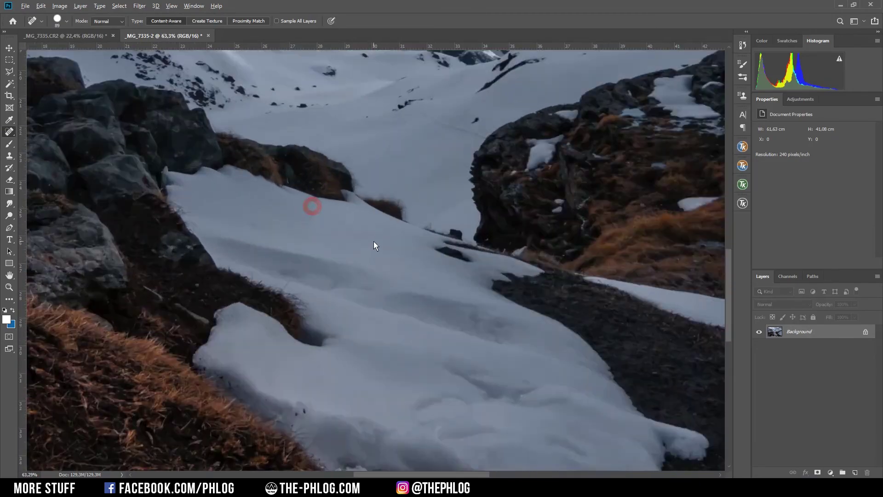
{"action": "scroll", "coordinate": [374, 241], "scroll_direction": "down", "scroll_amount": 11}
{"action": "scroll", "coordinate": [652, 81], "scroll_direction": "up", "scroll_amount": 2}
{"action": "scroll", "coordinate": [456, 307], "scroll_direction": "down", "scroll_amount": 5}
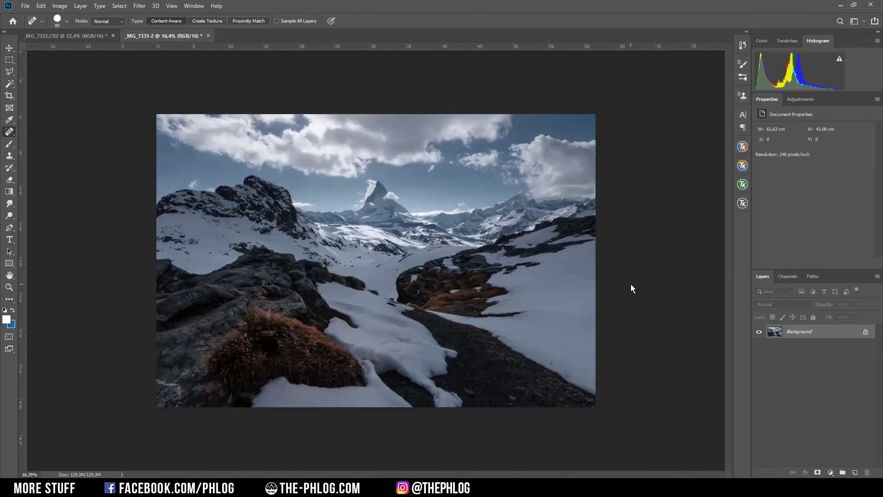
Open the Nik Collection filter Color Efex Pro 4 for the retouched background layer.
{"action": "left_click", "coordinate": [139, 5]}
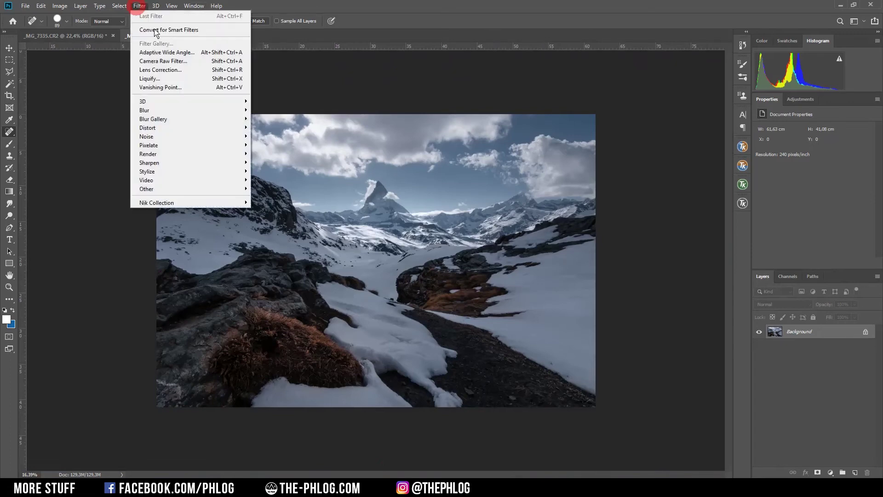
{"action": "mouse_move", "coordinate": [227, 202]}
{"action": "left_click", "coordinate": [285, 210]}
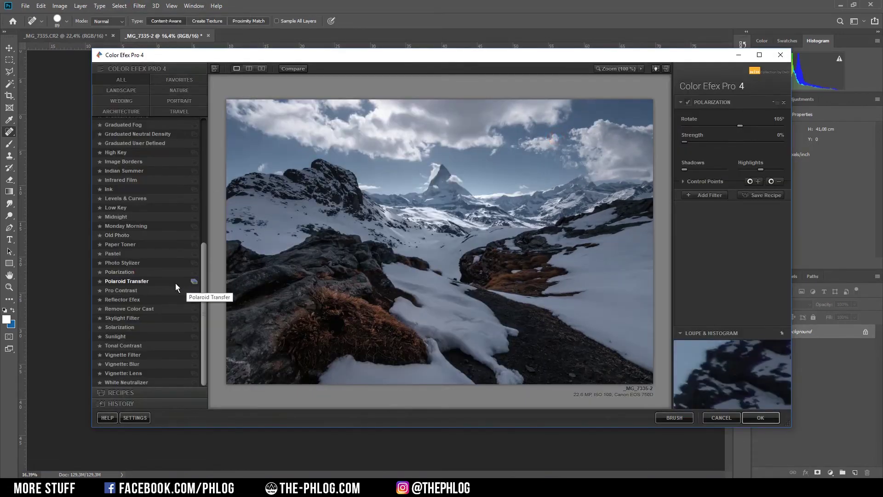
Apply the Polarization filter at 148% strength and compare the photo with and without its new layer.
{"action": "left_click", "coordinate": [145, 273]}
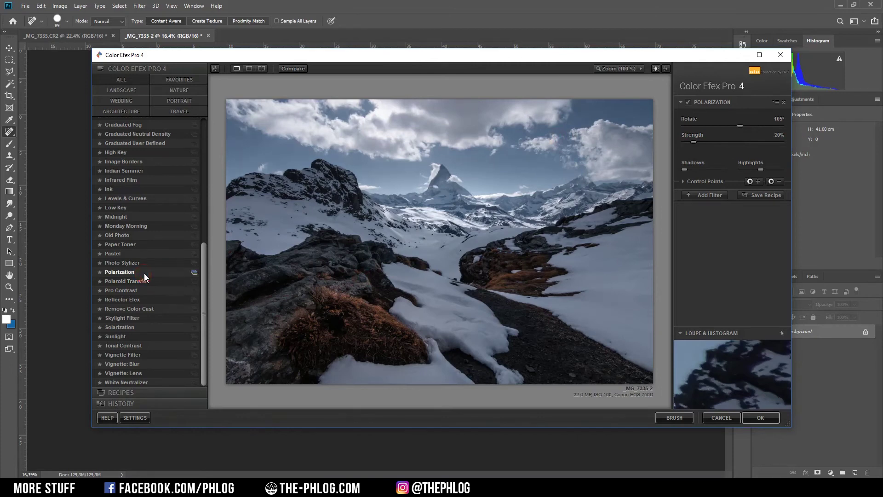
{"action": "left_click_drag", "start_coordinate": [693, 142], "coordinate": [740, 141]}
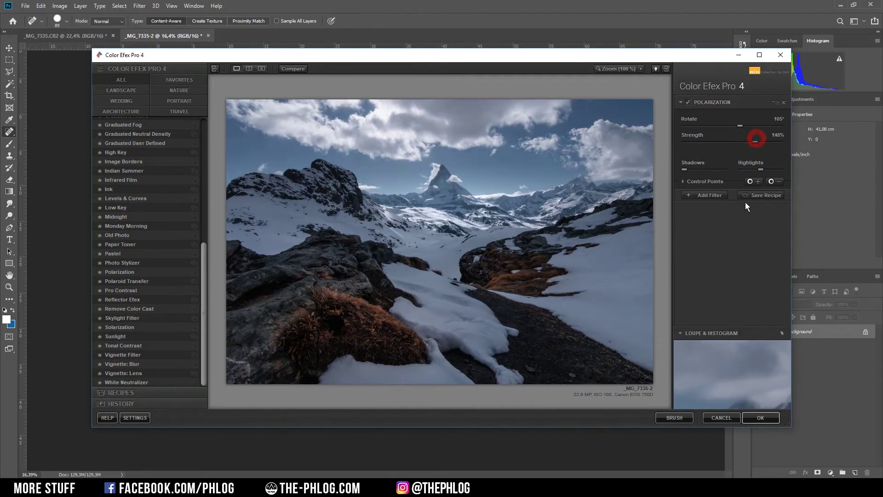
{"action": "left_click", "coordinate": [760, 418]}
{"action": "left_click", "coordinate": [759, 332]}
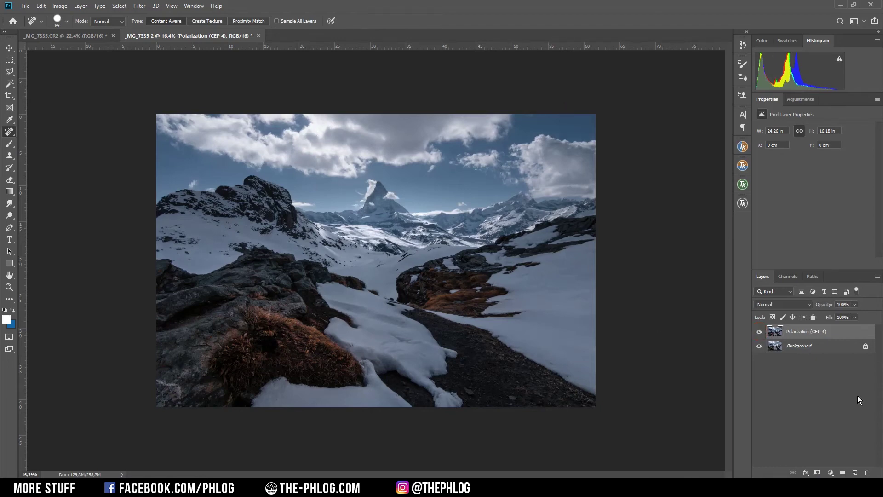
Add a layer mask to the Polarization layer and invert it to black to hide the effect.
{"action": "left_click", "coordinate": [818, 473]}
{"action": "left_click", "coordinate": [796, 332]}
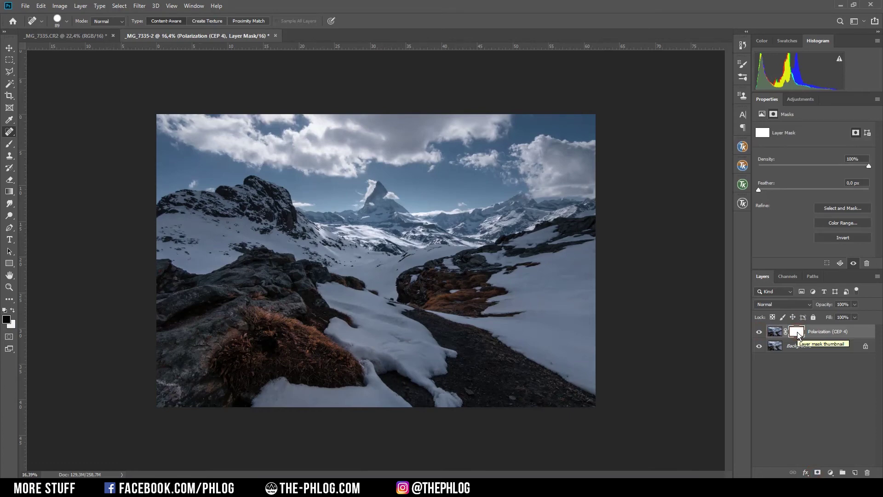
{"action": "key", "text": "ctrl"}
{"action": "key", "text": "ctrl+i"}
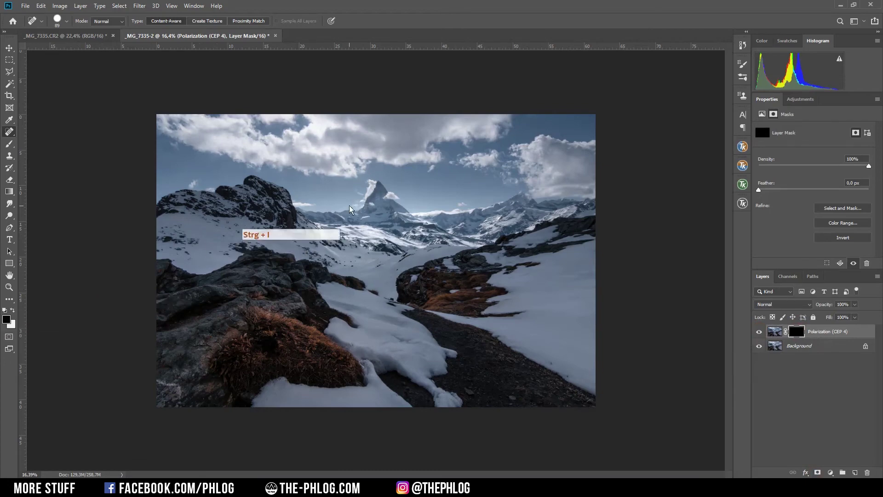
Paint the sky white on the Polarization layer's mask with a large soft brush at 100% opacity and check the result.
{"action": "left_click", "coordinate": [12, 310]}
{"action": "key", "text": "b"}
{"action": "left_click", "coordinate": [212, 21]}
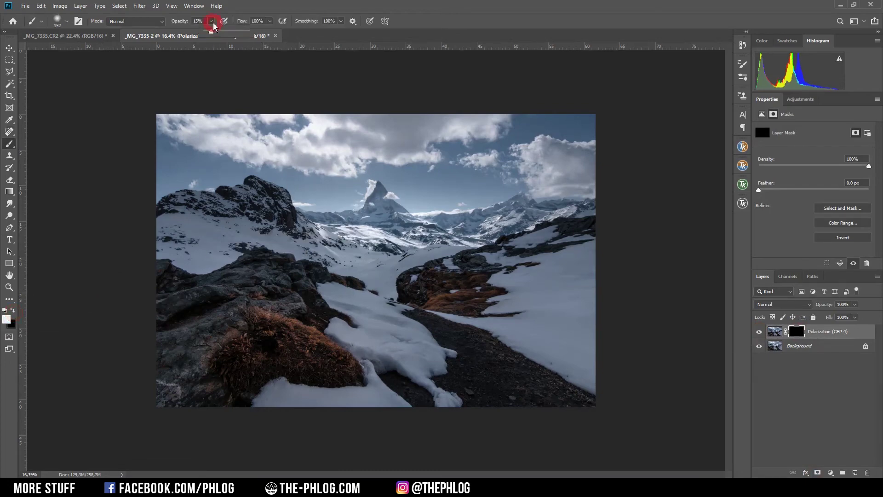
{"action": "left_click_drag", "start_coordinate": [211, 31], "coordinate": [394, 24]}
{"action": "left_click", "coordinate": [447, 3]}
{"action": "mouse_move", "coordinate": [378, 173]}
{"action": "left_mouse_down", "text": "alt"}
{"action": "mouse_move", "coordinate": [445, 180]}
{"action": "mouse_move", "coordinate": [432, 112]}
{"action": "left_mouse_up", "text": "alt"}
{"action": "mouse_move", "coordinate": [338, 155]}
{"action": "left_mouse_down", "text": "alt"}
{"action": "mouse_move", "coordinate": [341, 188]}
{"action": "mouse_move", "coordinate": [333, 181]}
{"action": "left_mouse_up", "text": "alt"}
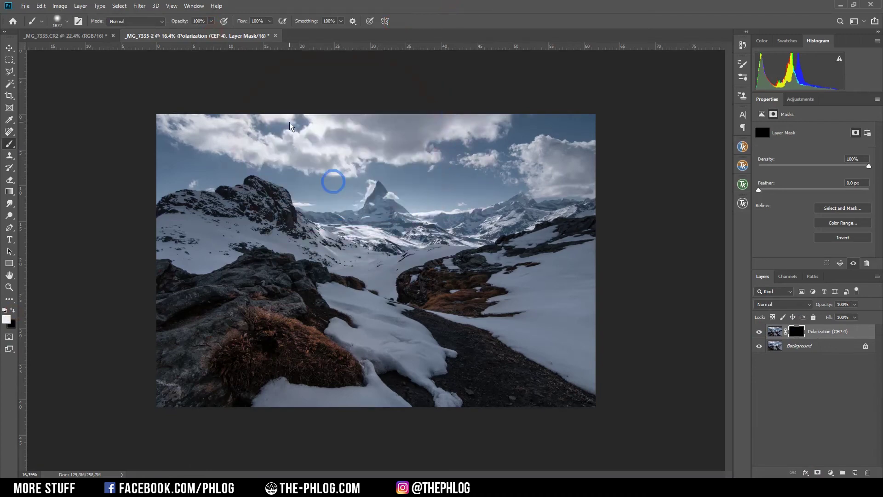
{"action": "mouse_move", "coordinate": [202, 166]}
{"action": "left_mouse_down"}
{"action": "mouse_move", "coordinate": [305, 158]}
{"action": "mouse_move", "coordinate": [499, 177]}
{"action": "left_mouse_up"}
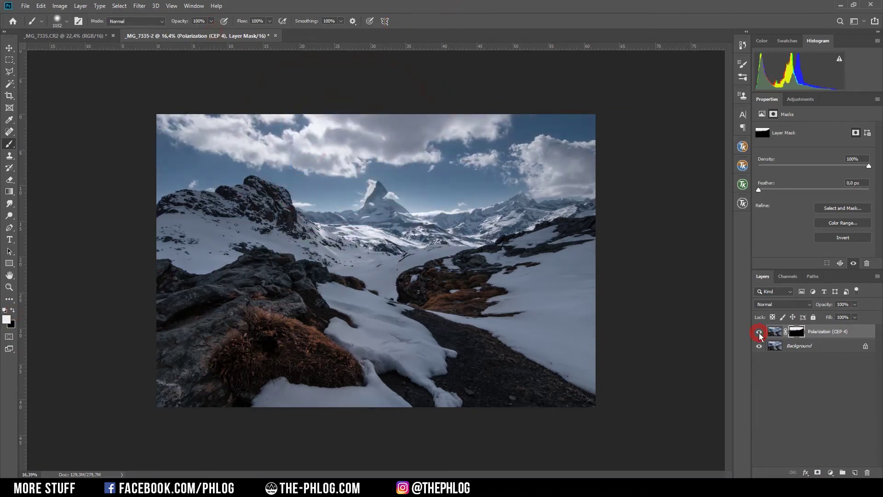
{"action": "scroll", "coordinate": [459, 242], "scroll_direction": "up", "scroll_amount": 3}
{"action": "left_click", "coordinate": [460, 137]}
{"action": "scroll", "coordinate": [469, 230], "scroll_direction": "down", "scroll_amount": 2}
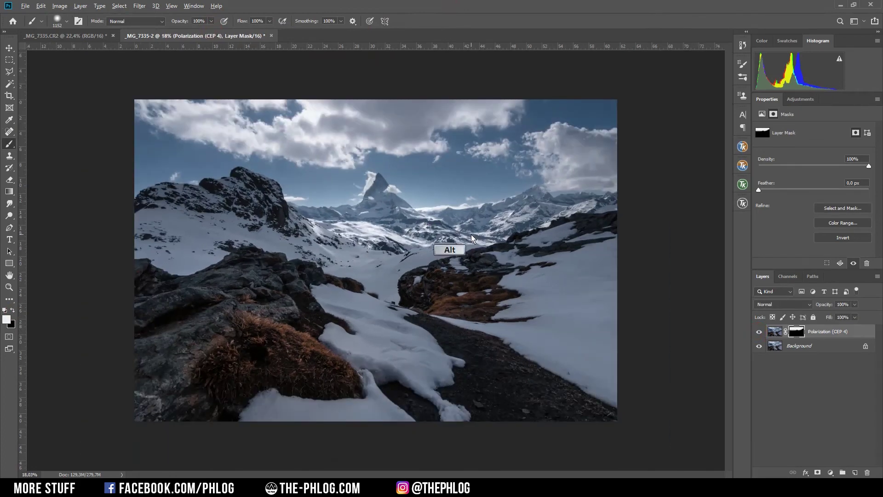
{"action": "scroll", "coordinate": [472, 238], "scroll_direction": "up", "scroll_amount": 1}
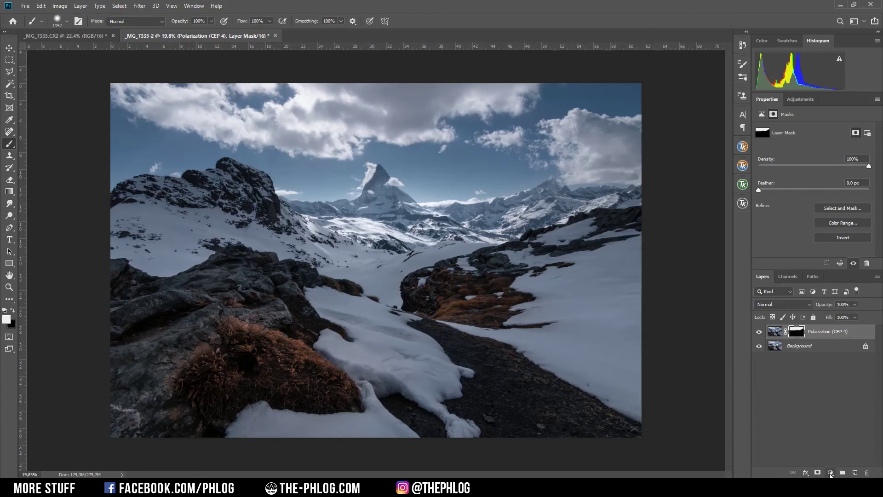
Create a new layer above the Polarization layer, fill it with 50% Gray and set its blend mode to Overlay.
{"action": "left_click", "coordinate": [854, 472]}
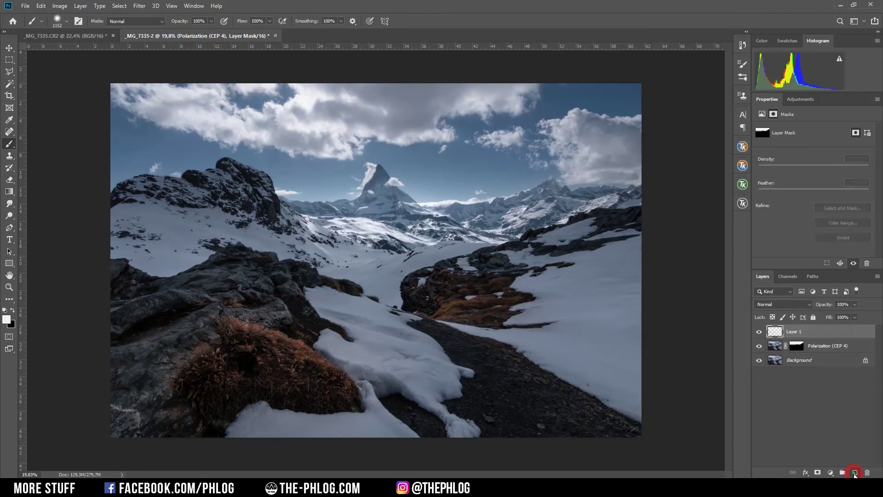
{"action": "key", "text": "shift"}
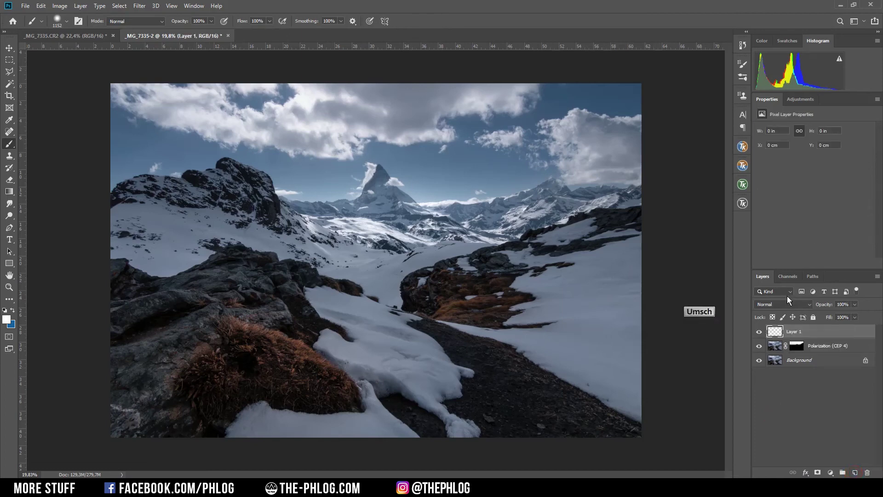
{"action": "key", "text": "shift+F5"}
{"action": "left_click", "coordinate": [455, 140]}
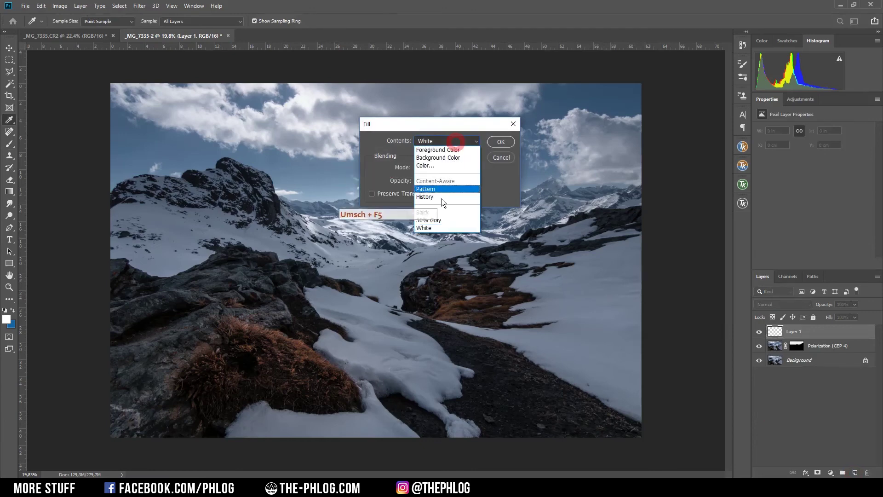
{"action": "left_click", "coordinate": [449, 221]}
{"action": "left_click", "coordinate": [501, 141]}
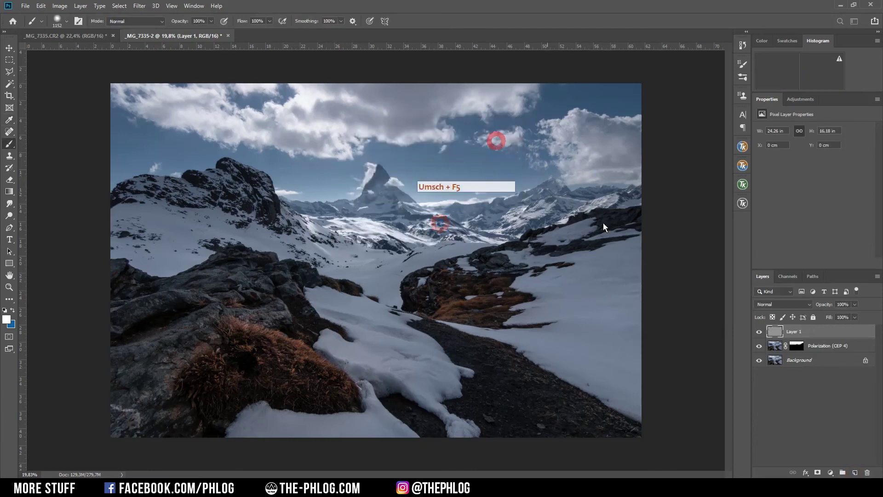
{"action": "left_click", "coordinate": [782, 304]}
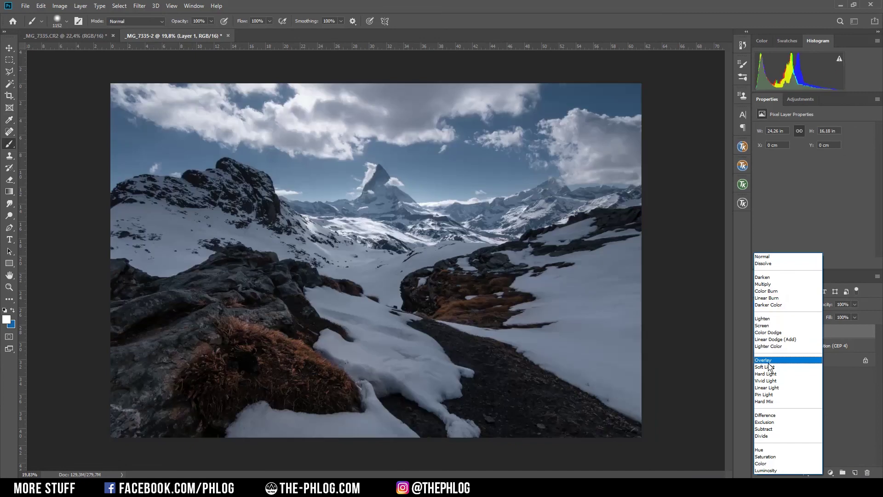
{"action": "left_click", "coordinate": [763, 360]}
{"action": "key", "text": "Escape"}
Reduce the brush size to about 680 px and lower the brush opacity to 8%.
{"action": "right_click", "coordinate": [336, 363], "text": "alt"}
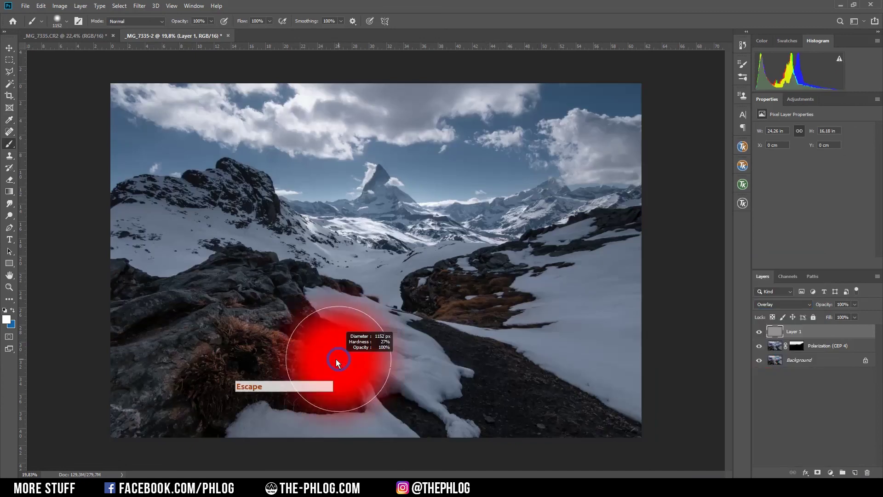
{"action": "left_click_drag", "start_coordinate": [336, 360], "coordinate": [312, 364]}
{"action": "right_click", "coordinate": [316, 366], "text": "alt"}
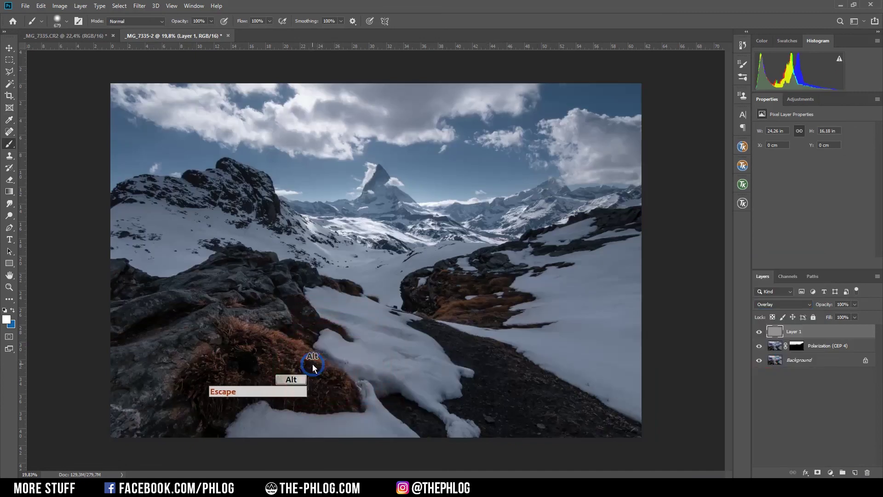
{"action": "left_click", "coordinate": [211, 21]}
{"action": "left_click", "coordinate": [174, 33]}
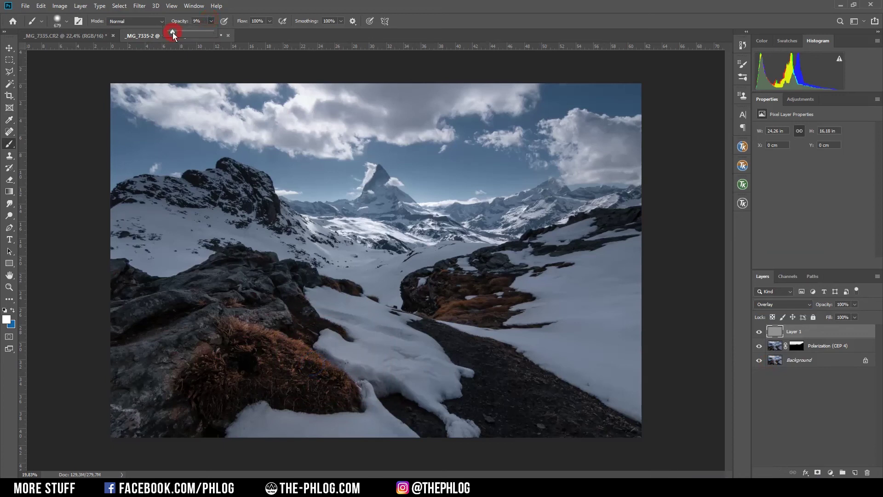
{"action": "left_click_drag", "start_coordinate": [173, 32], "coordinate": [172, 32]}
Dodge the reddish grass tuft in the foreground by painting white on the gray Overlay layer with a smaller brush.
{"action": "scroll", "coordinate": [327, 392], "scroll_direction": "up", "scroll_amount": 5}
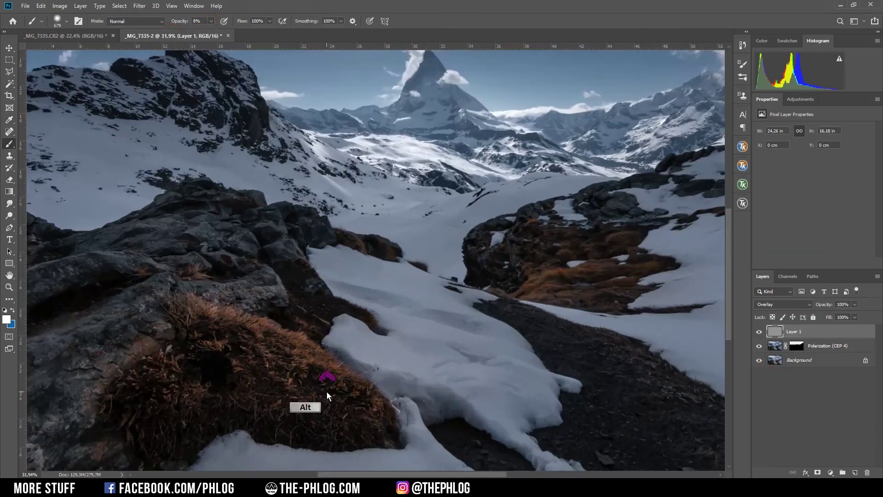
{"action": "scroll", "coordinate": [327, 392], "scroll_direction": "down", "scroll_amount": 1}
{"action": "left_click_drag", "start_coordinate": [240, 341], "coordinate": [227, 341]}
{"action": "left_click_drag", "start_coordinate": [170, 366], "coordinate": [231, 337]}
{"action": "left_click", "coordinate": [241, 312]}
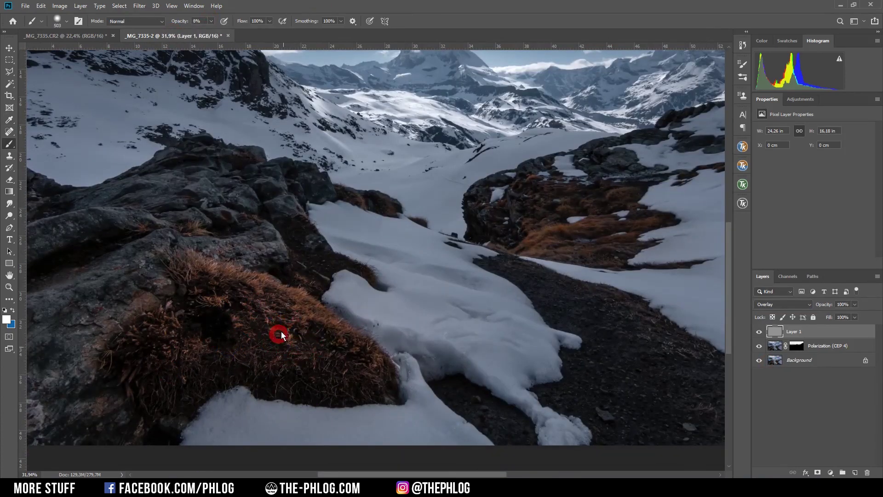
{"action": "left_click", "coordinate": [223, 314]}
{"action": "left_click", "coordinate": [338, 375]}
{"action": "left_click", "coordinate": [295, 326]}
{"action": "left_click", "coordinate": [147, 370]}
Dodge the foreground snow, the brown slope and the path on the Overlay layer, and compare with the layer hidden.
{"action": "left_click", "coordinate": [395, 418]}
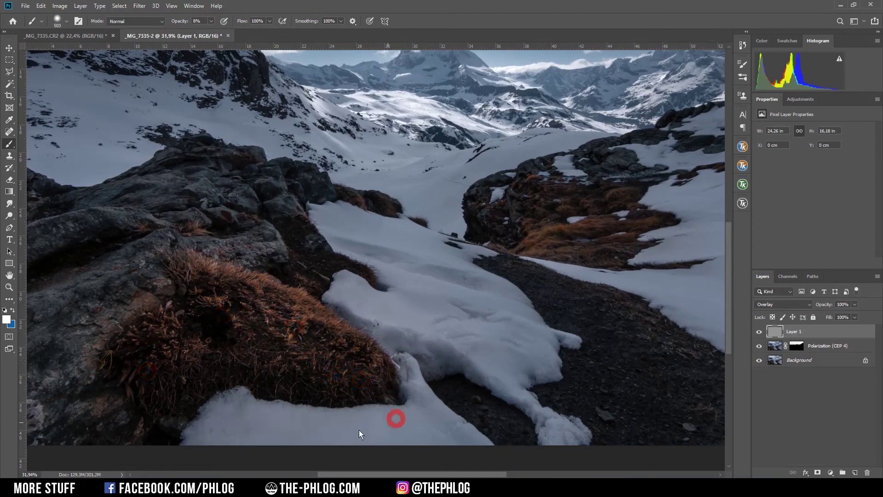
{"action": "left_click", "coordinate": [417, 433]}
{"action": "left_click", "coordinate": [348, 286]}
{"action": "left_click", "coordinate": [570, 238]}
{"action": "scroll", "coordinate": [371, 353], "scroll_direction": "down", "scroll_amount": 4}
{"action": "left_click", "coordinate": [527, 431]}
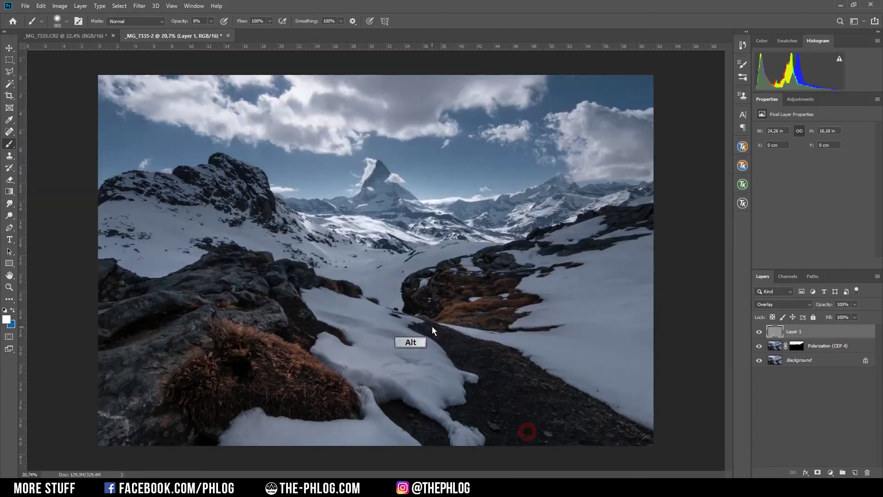
{"action": "left_click", "coordinate": [585, 288]}
{"action": "left_click", "coordinate": [758, 331]}
{"action": "left_click", "coordinate": [759, 332]}
Brighten the fine highlights of the foreground grass tuft with a much smaller white brush.
{"action": "left_click", "coordinate": [308, 383]}
{"action": "left_click_drag", "start_coordinate": [308, 383], "coordinate": [235, 350]}
{"action": "right_click", "coordinate": [316, 387], "text": "alt"}
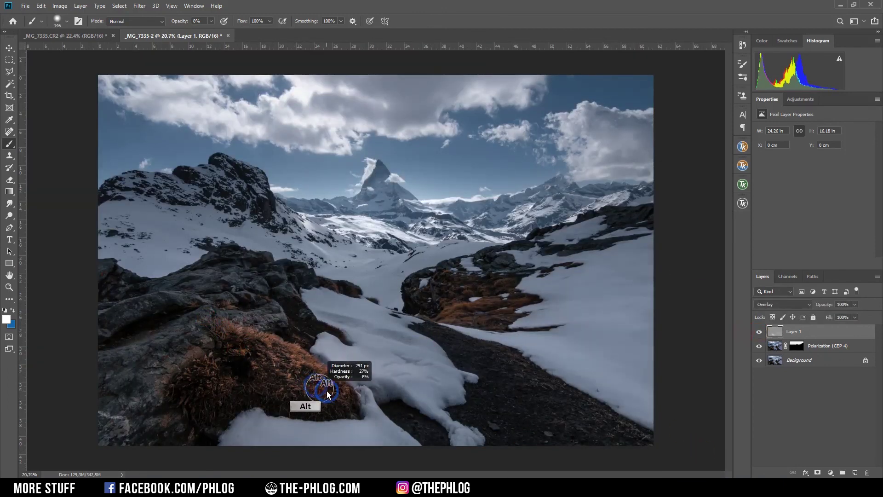
Dodge the snowy valley below the Matterhorn with a larger brush, undo an unwanted stroke and compare the layer's effect.
{"action": "right_click", "coordinate": [364, 299], "text": "alt"}
{"action": "right_click", "coordinate": [418, 263], "text": "alt"}
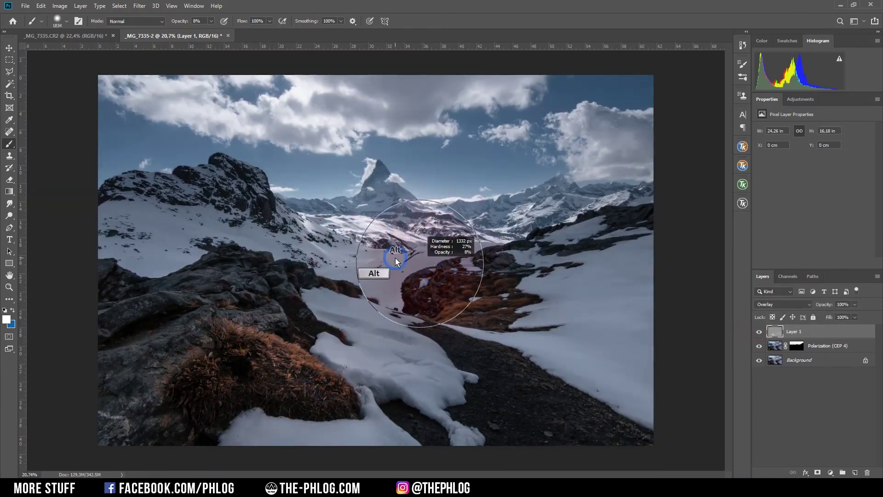
{"action": "left_click", "coordinate": [373, 248]}
{"action": "right_click", "coordinate": [404, 234], "text": "alt"}
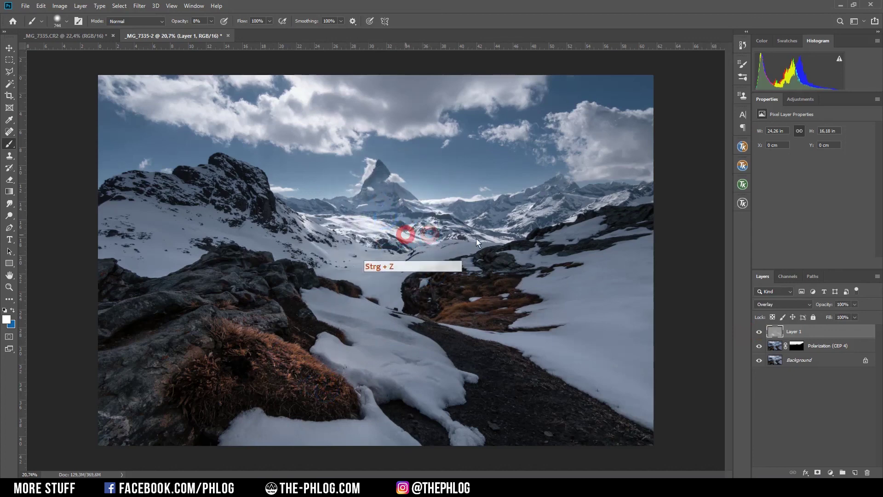
{"action": "left_click", "coordinate": [759, 332]}
{"action": "left_click", "coordinate": [759, 332]}
{"action": "key", "text": "ctrl+z"}
Brighten the clouds with the white brush on the Overlay layer and undo the last stroke.
{"action": "left_click", "coordinate": [590, 138]}
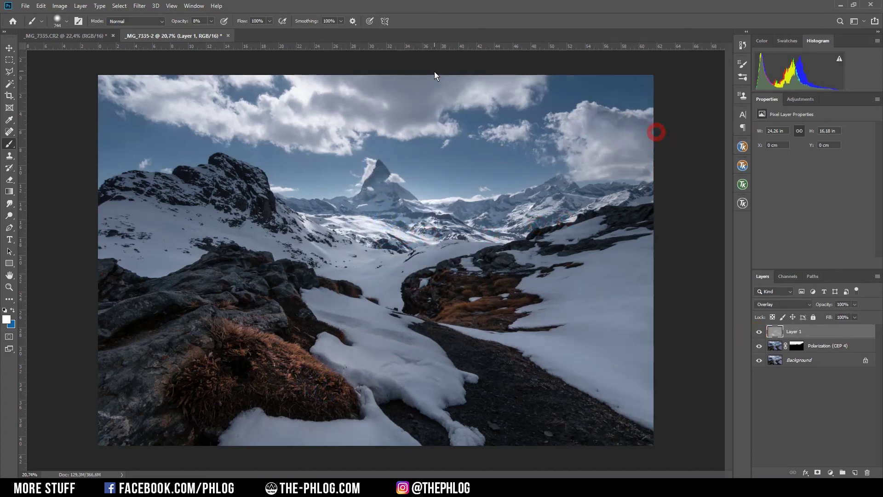
{"action": "right_click", "coordinate": [399, 124], "text": "alt"}
{"action": "left_click", "coordinate": [218, 110]}
{"action": "left_click", "coordinate": [350, 135]}
{"action": "key", "text": "ctrl+z"}
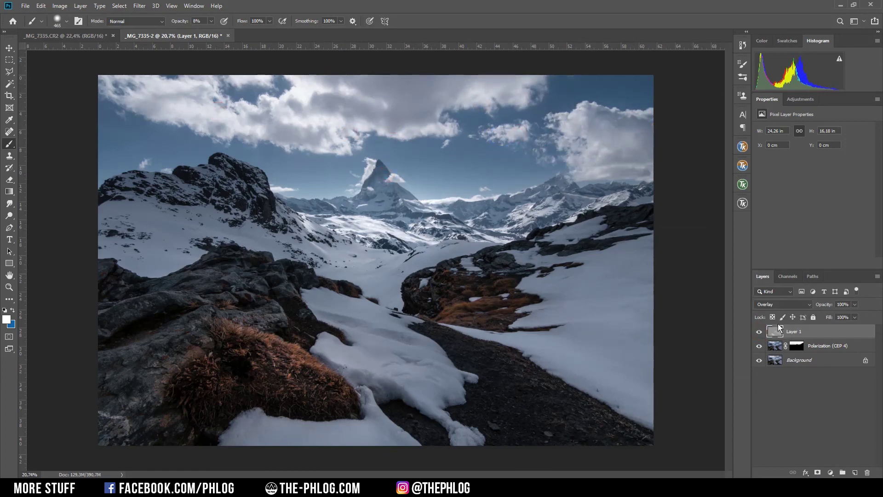